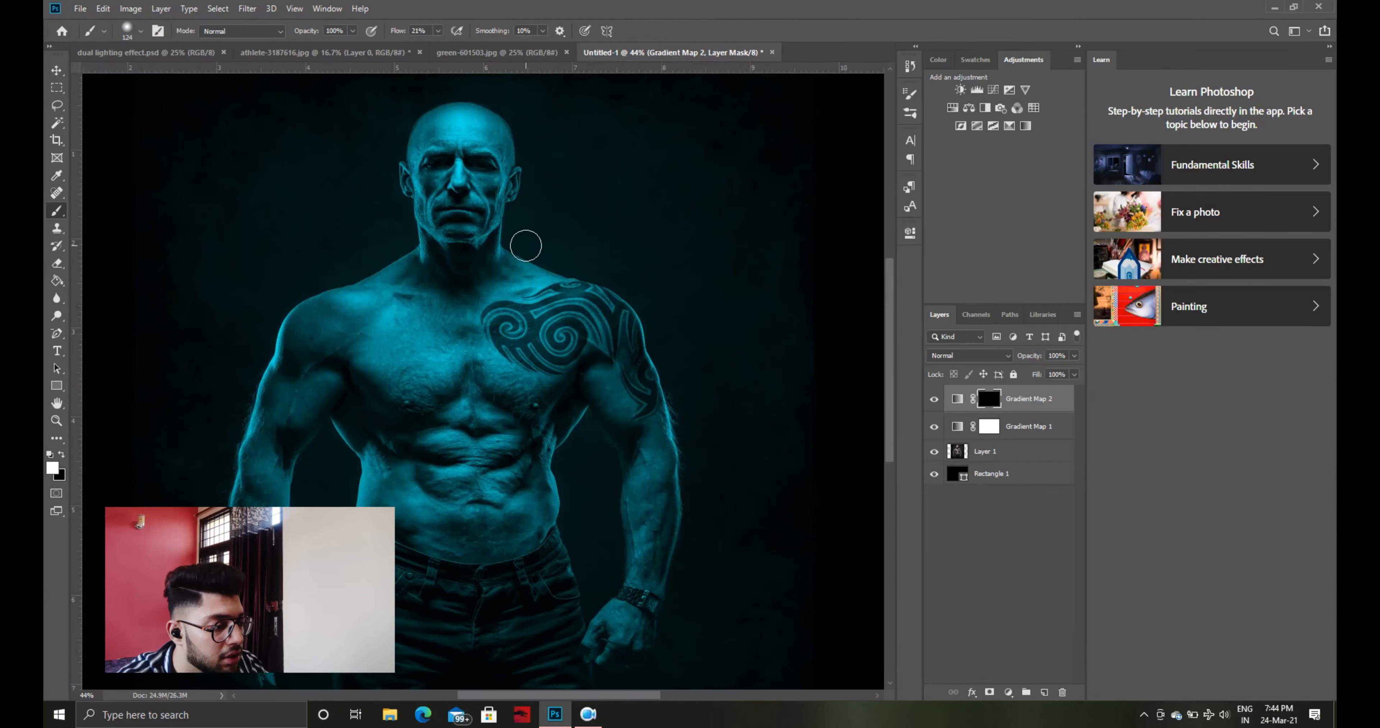
Paint white on the Gradient Map 2 mask to reveal red light along the tattooed arm and adjacent side of the torso
mouse_move(604, 298)
mouse_down()
mouse_move(640, 343)
mouse_move(625, 314)
mouse_move(626, 401)
mouse_move(634, 360)
mouse_move(656, 406)
mouse_move(650, 356)
mouse_move(669, 425)
mouse_move(650, 375)
mouse_move(666, 426)
mouse_move(669, 364)
mouse_move(681, 373)
mouse_move(657, 370)
mouse_move(673, 462)
mouse_move(665, 404)
mouse_move(668, 545)
mouse_up()
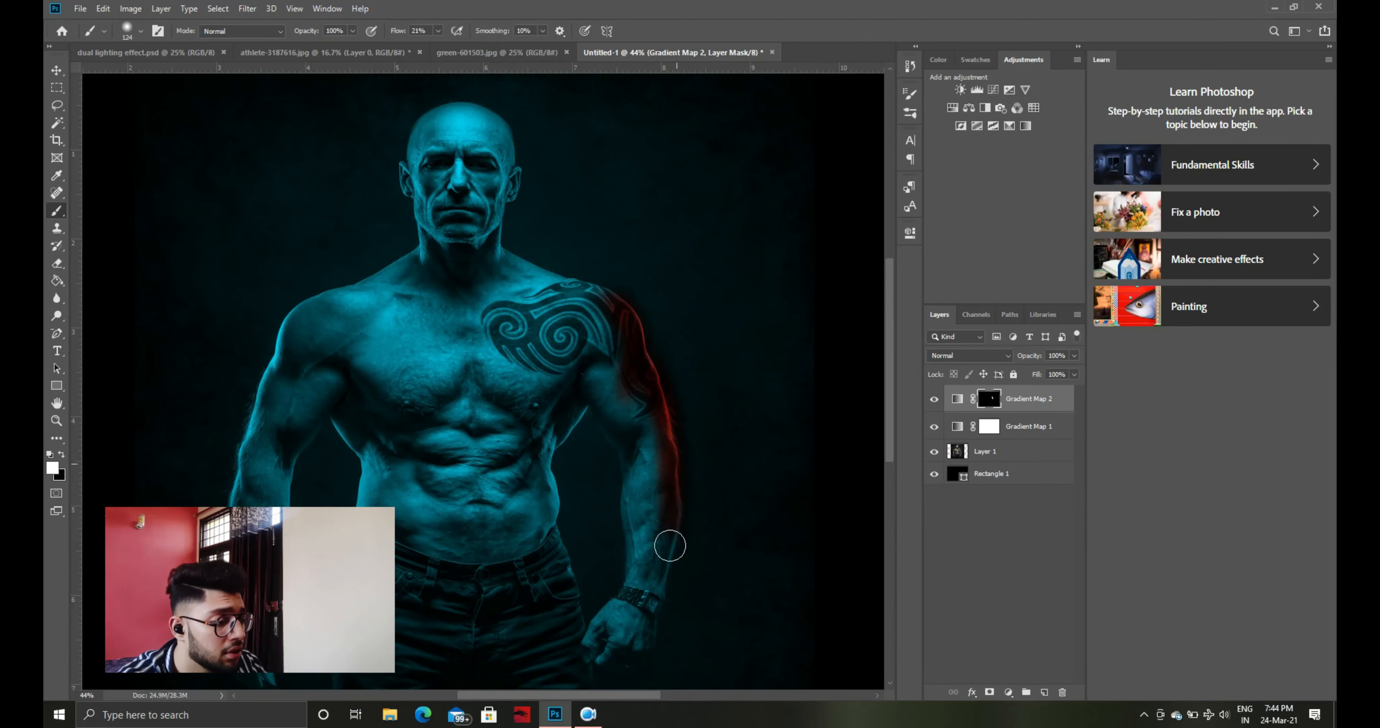
scroll(668, 546, down, 3)
drag(668, 471, 650, 499)
drag(569, 337, 548, 425)
scroll(548, 425, up, 5)
scroll(665, 416, up, 3)
drag(711, 343, 681, 563)
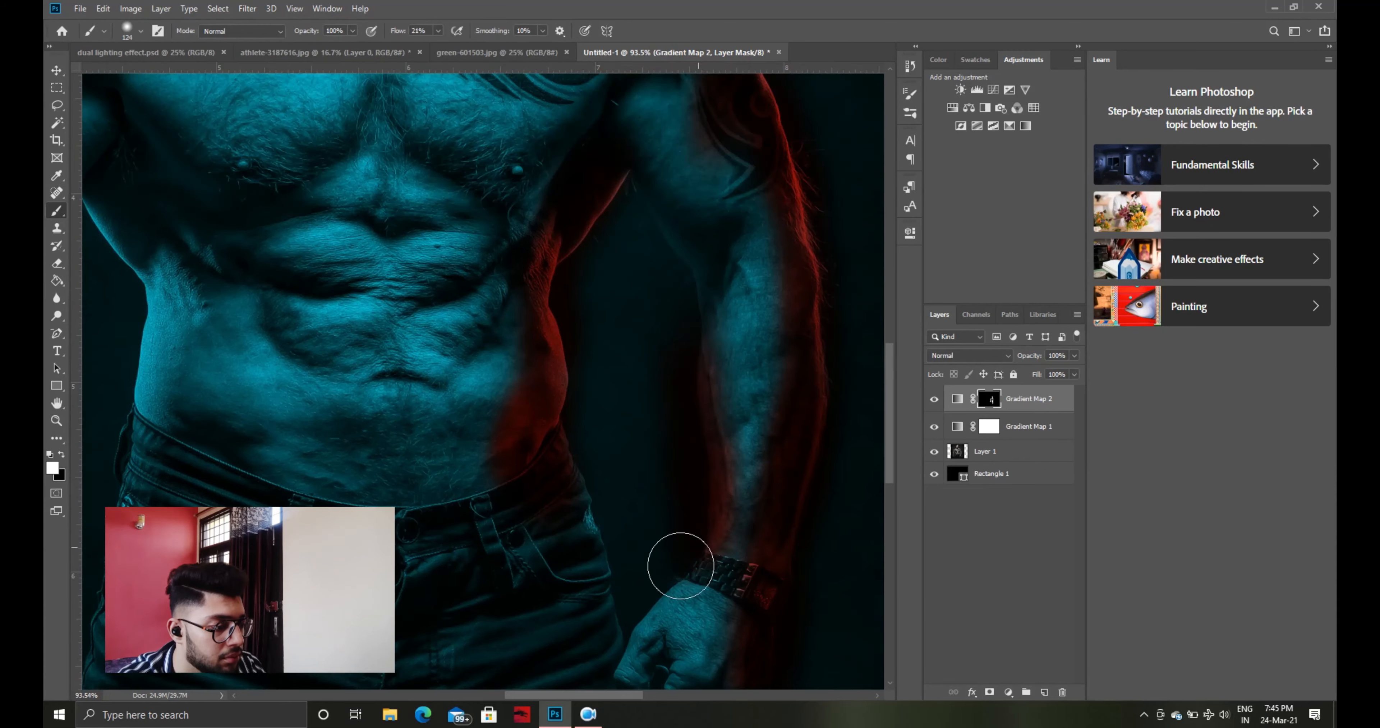
Reduce the brush size and paint red light onto the ear, side of the head, jaw and neck on the tattooed side
scroll(576, 523, down, 5)
scroll(589, 584, up, 10)
click(140, 31)
drag(147, 75, 133, 74)
mouse_move(453, 234)
mouse_down()
mouse_move(487, 289)
mouse_move(469, 433)
mouse_move(492, 469)
mouse_up()
scroll(477, 377, up, 9)
drag(423, 332, 447, 348)
scroll(428, 289, up, 2)
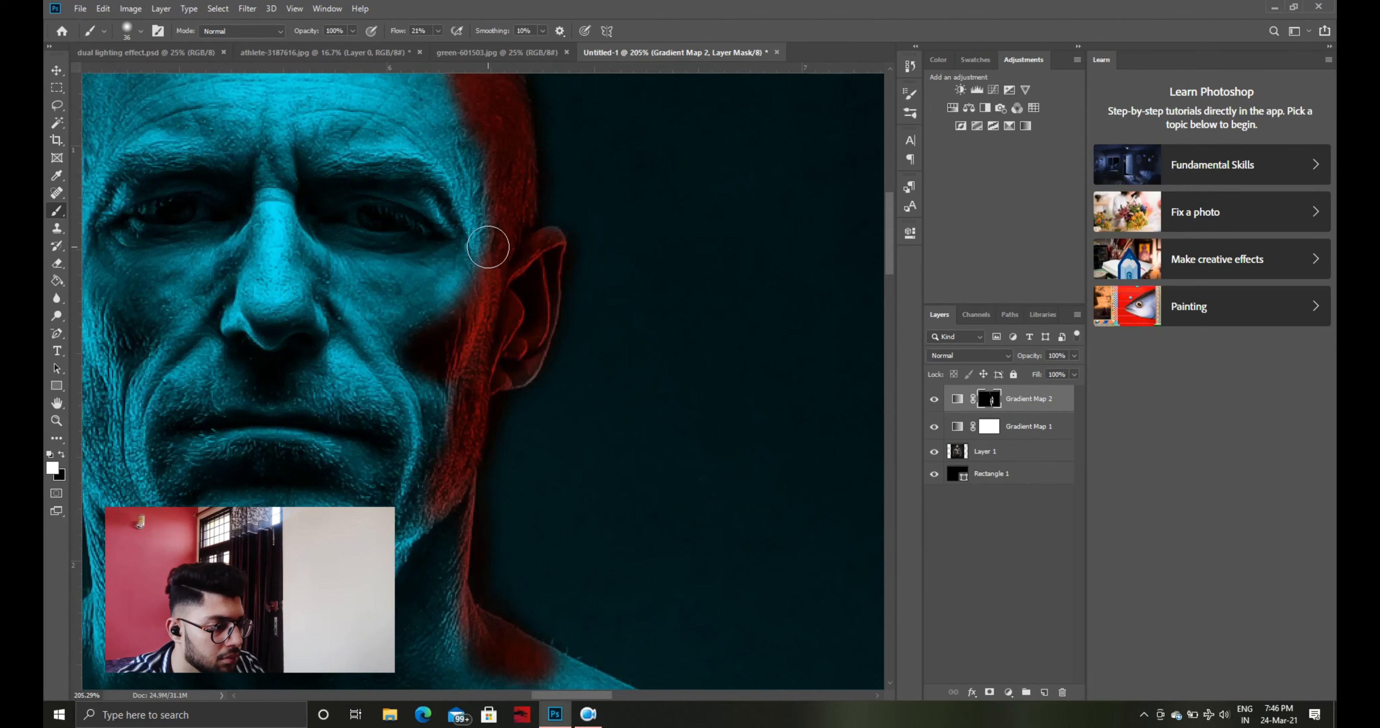
Set the brush size to 23 and refine the red mask around the cheek and under the eye on the same side
click(140, 30)
drag(133, 74, 130, 75)
drag(399, 262, 469, 264)
scroll(490, 243, down, 7)
drag(453, 147, 467, 203)
scroll(490, 251, up, 2)
key(x)
scroll(484, 407, down, 6)
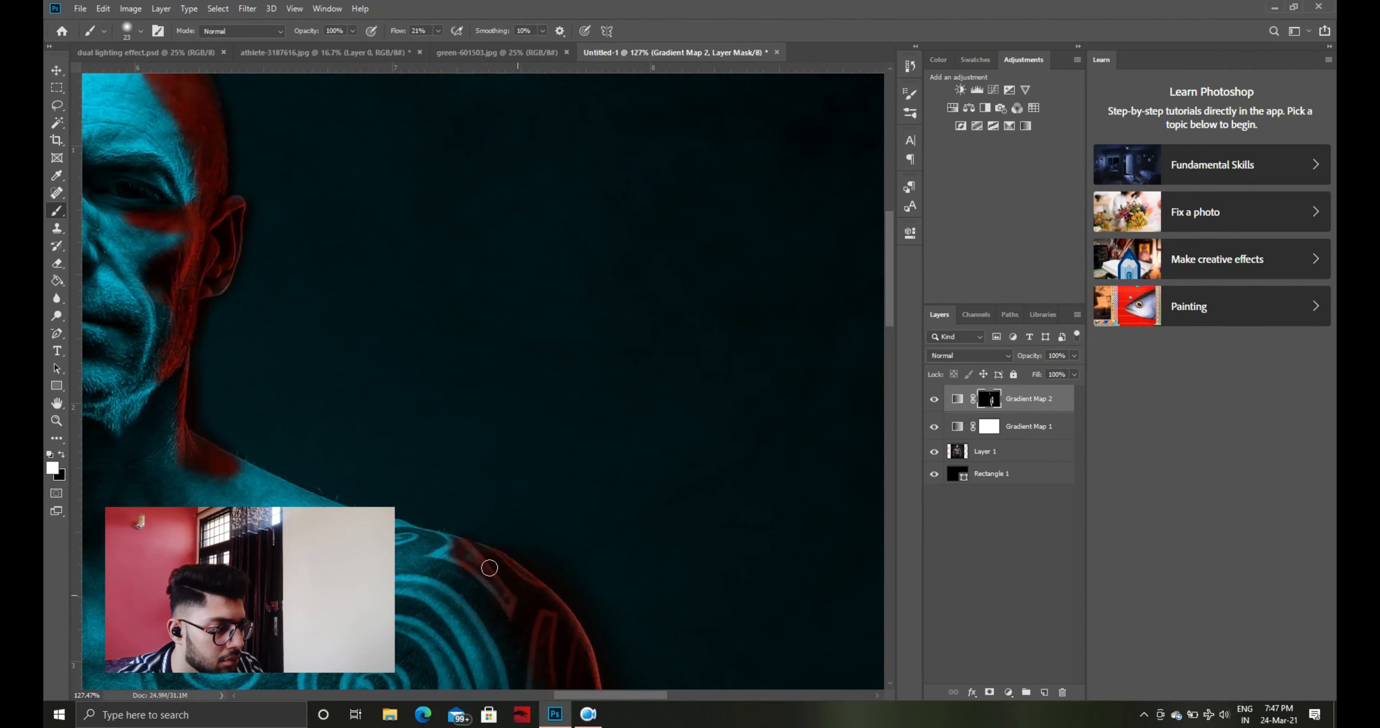
scroll(515, 257, up, 7)
scroll(516, 256, down, 7)
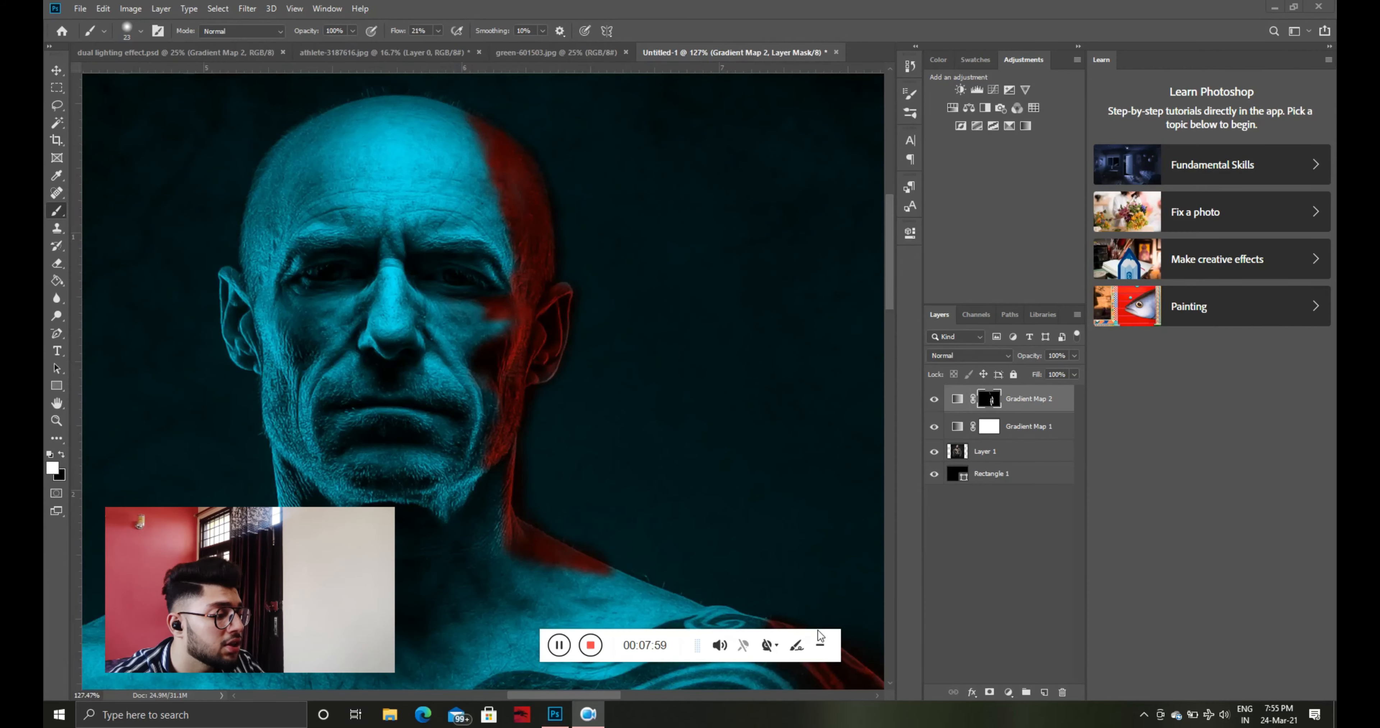
Soften Gradient Map 2 with Blend If, splitting the underlying layer's black slider to 0 / 25
click(820, 642)
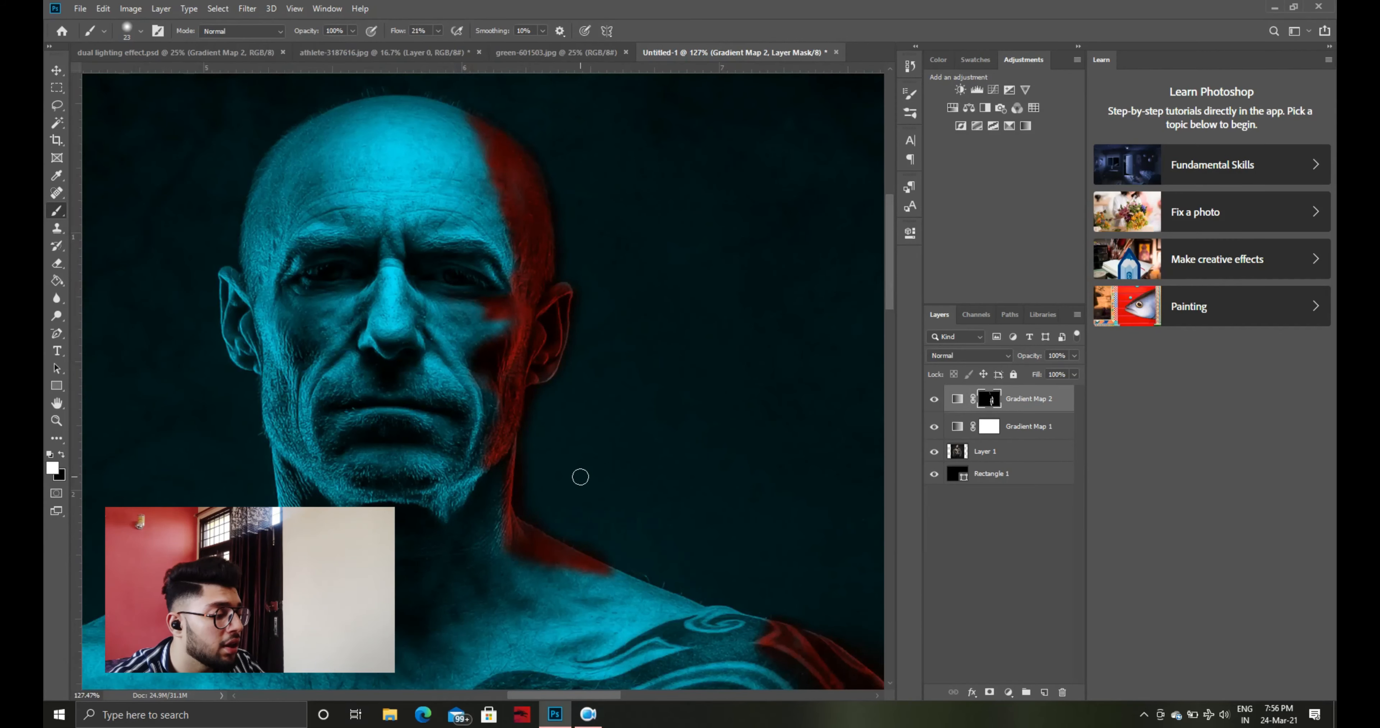
scroll(504, 325, down, 5)
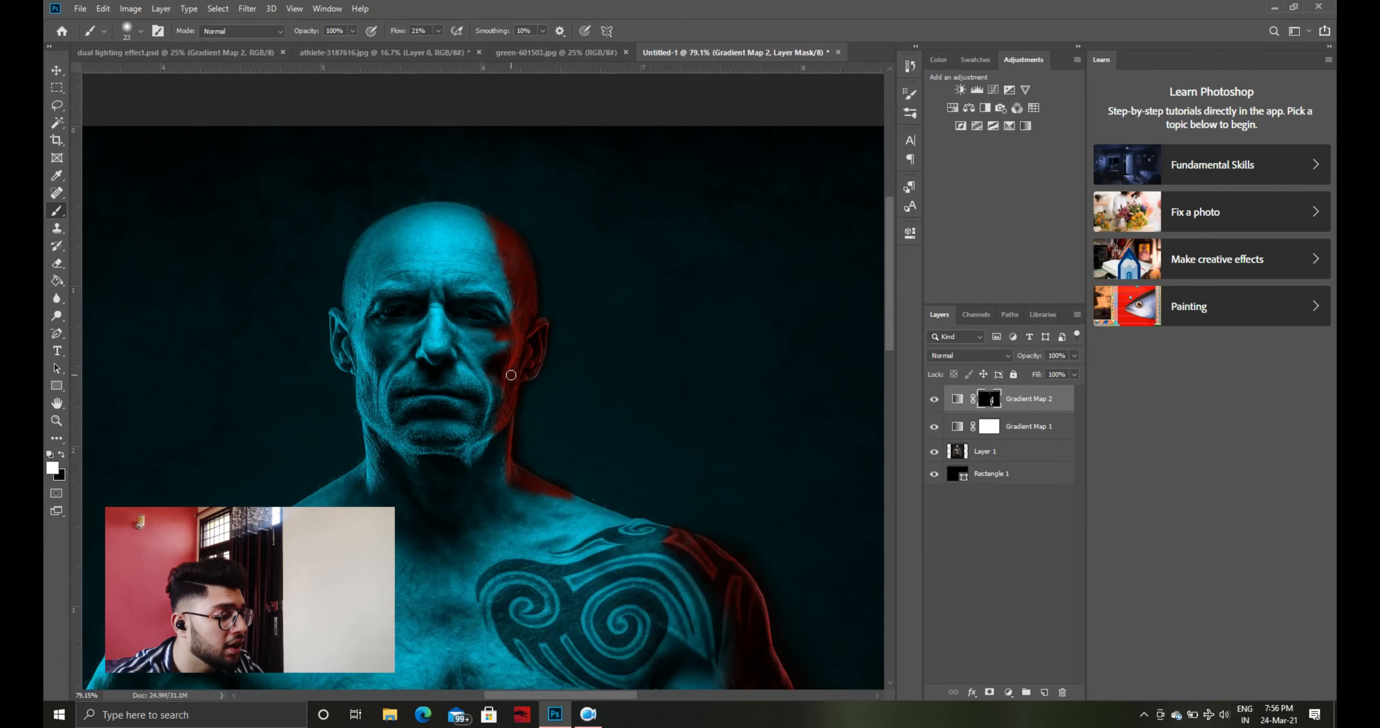
scroll(567, 406, down, 2)
scroll(567, 406, down, 2)
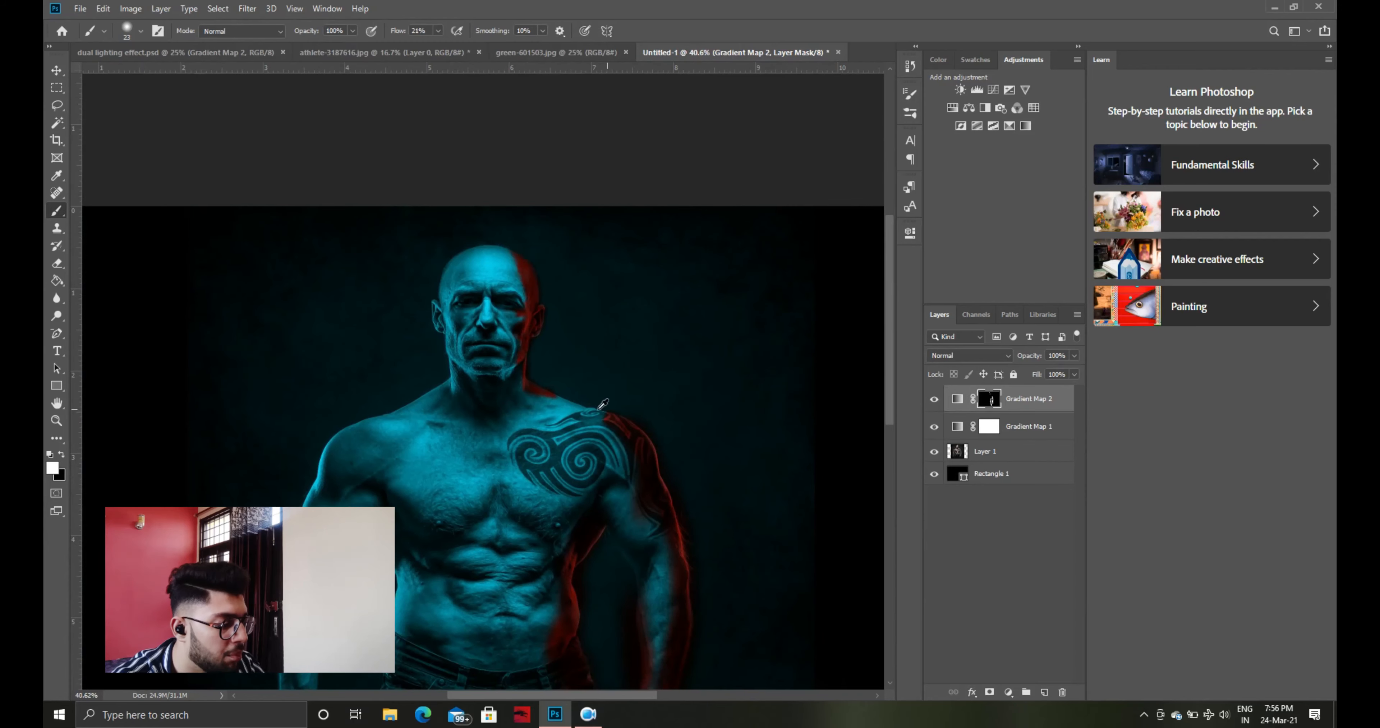
click(1063, 403)
double_click(1063, 402)
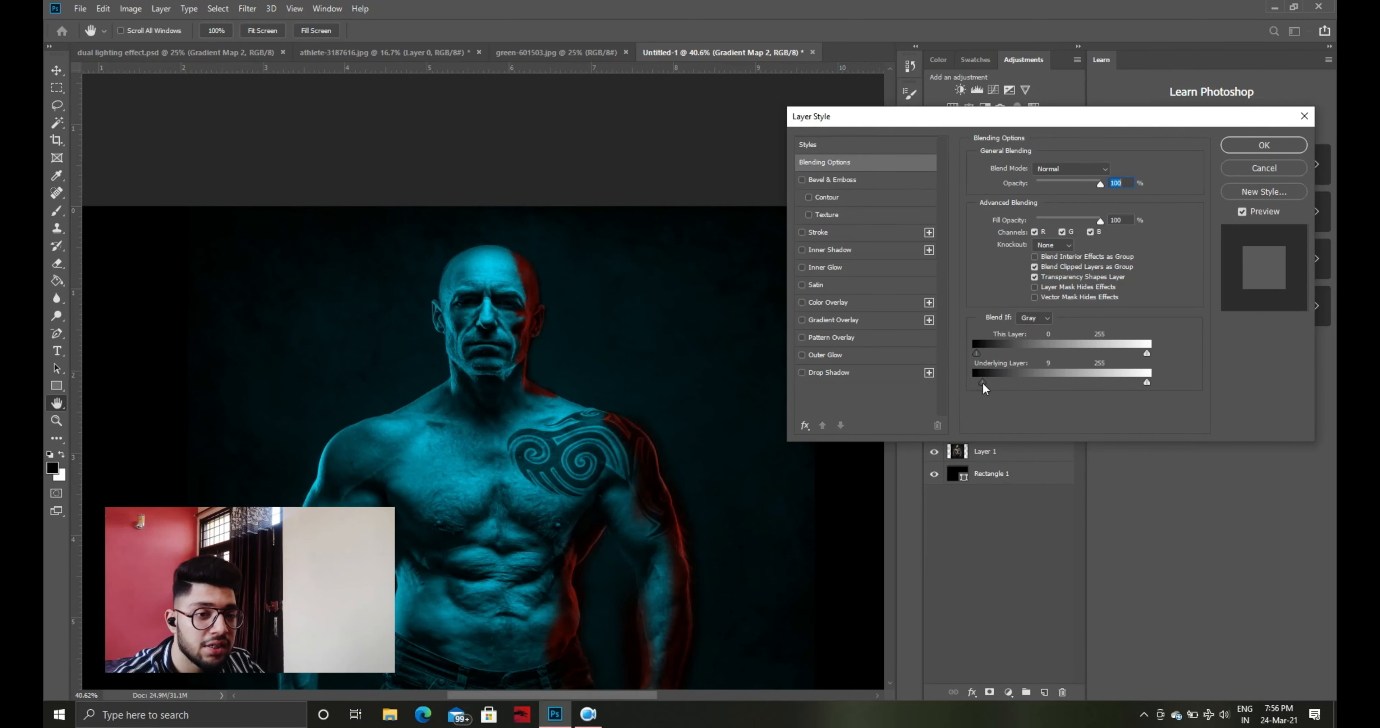
drag(986, 382, 976, 383)
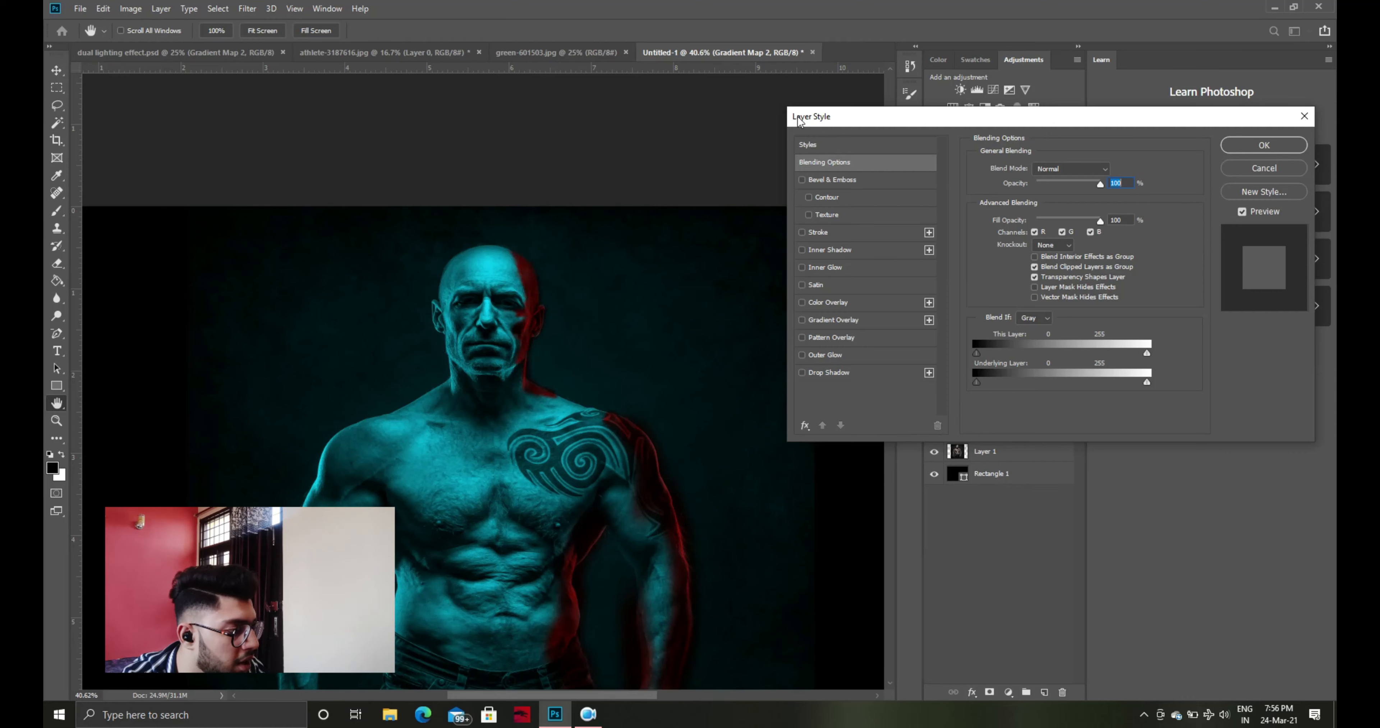
drag(976, 383, 992, 383)
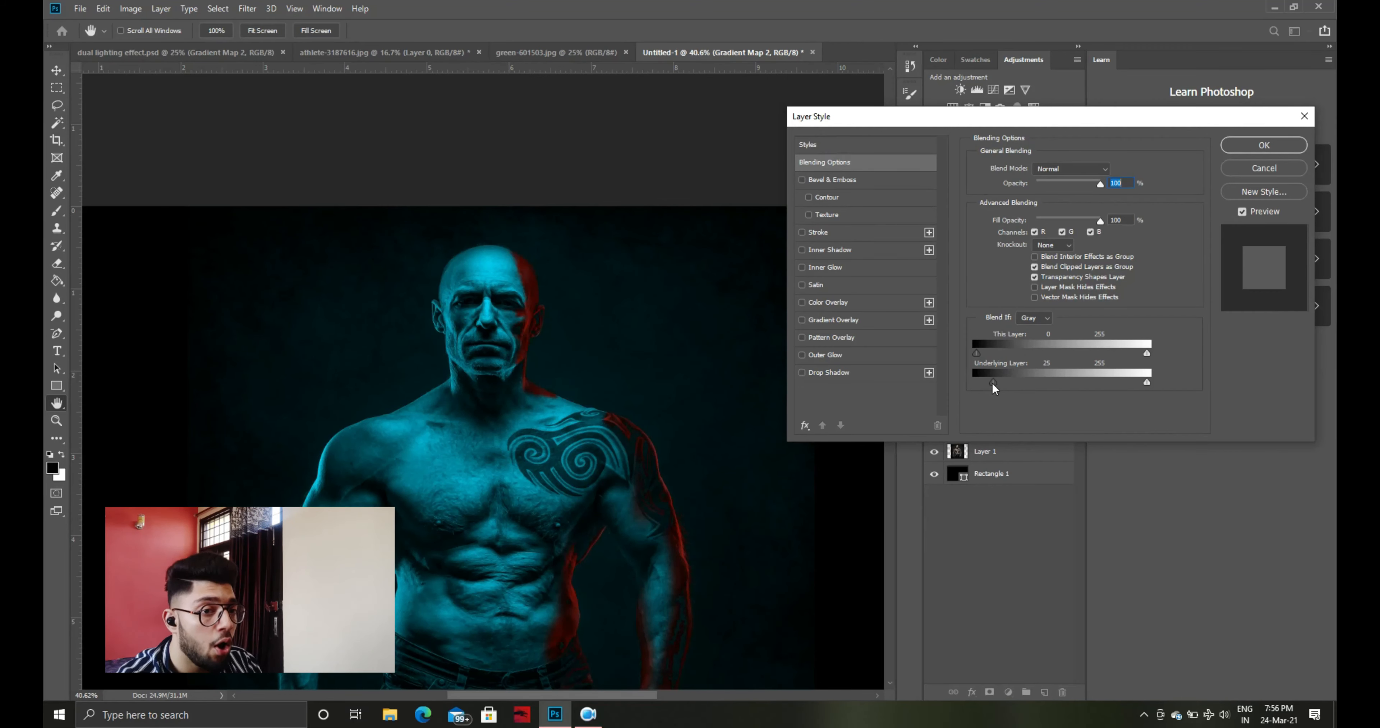
key(alt)
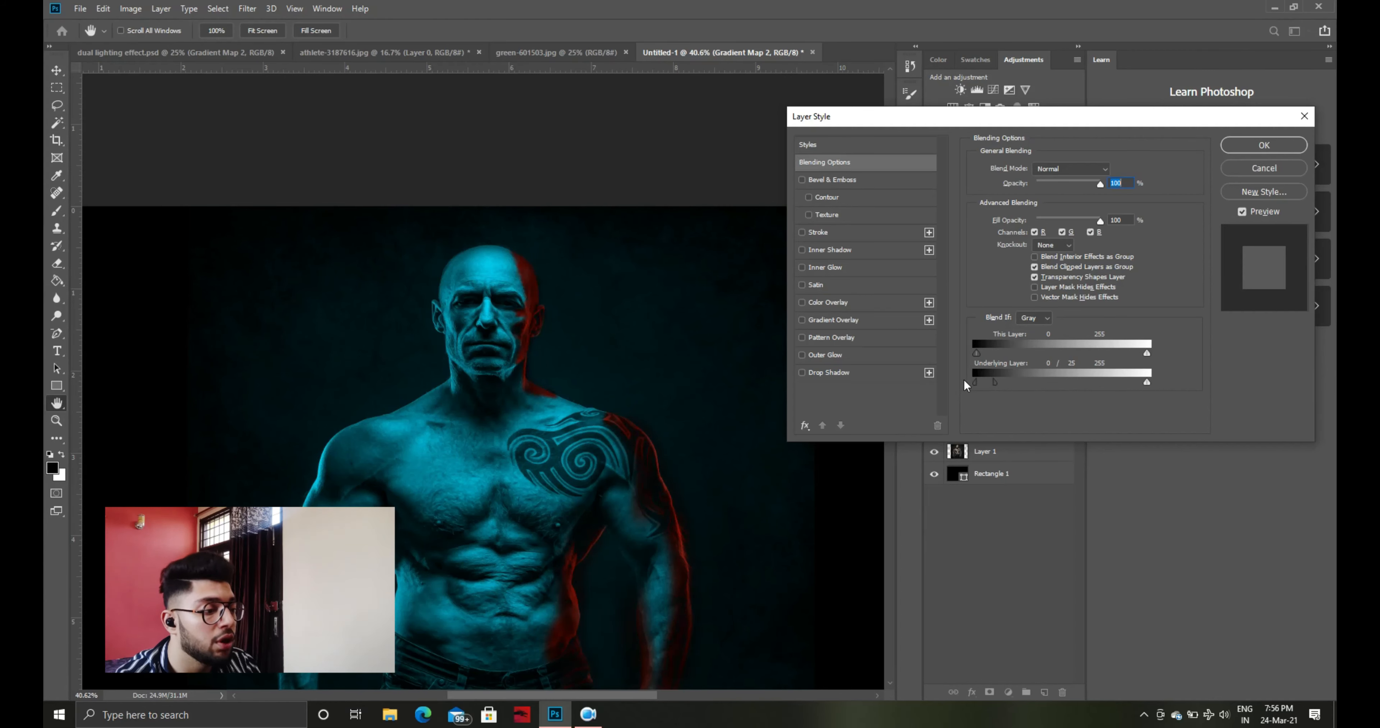
click(1255, 146)
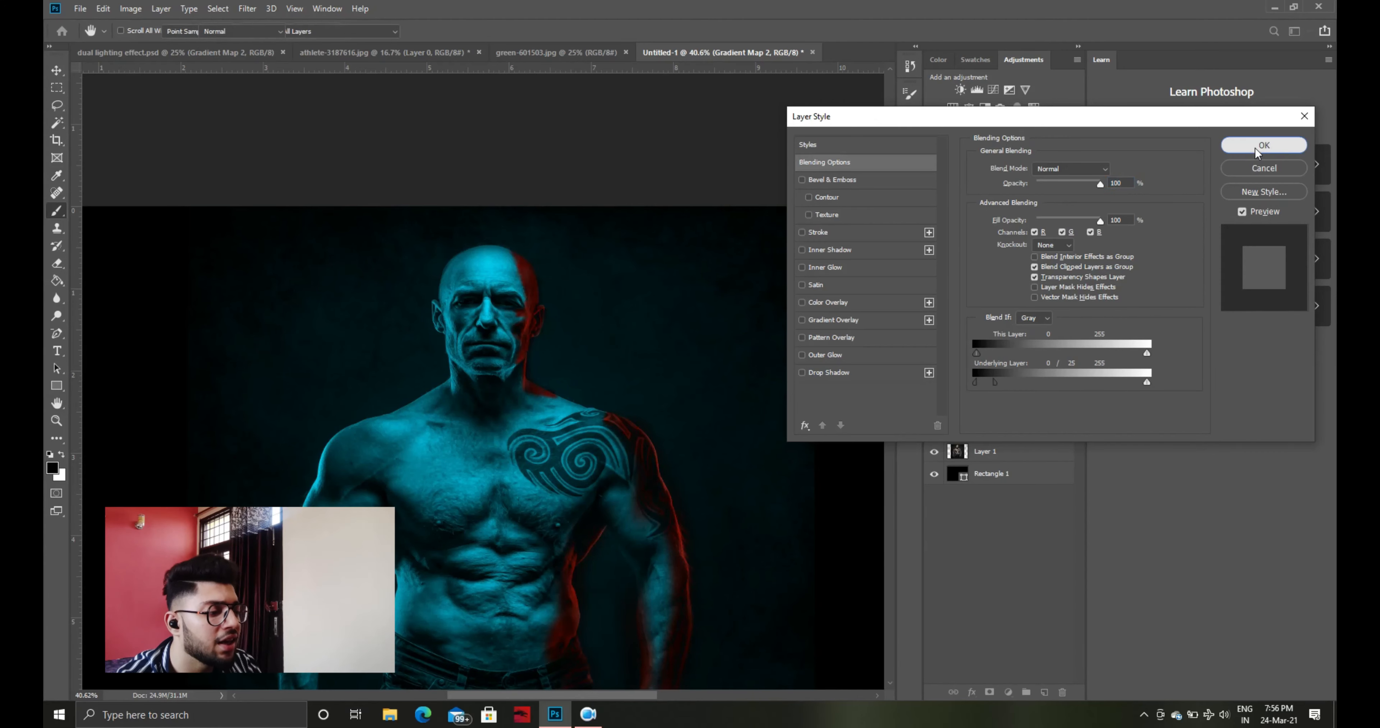
Unlock the background layer of green-601503.jpg and move the light-trail image into the Untitled-1 document
scroll(633, 268, down, 3)
scroll(633, 268, down, 2)
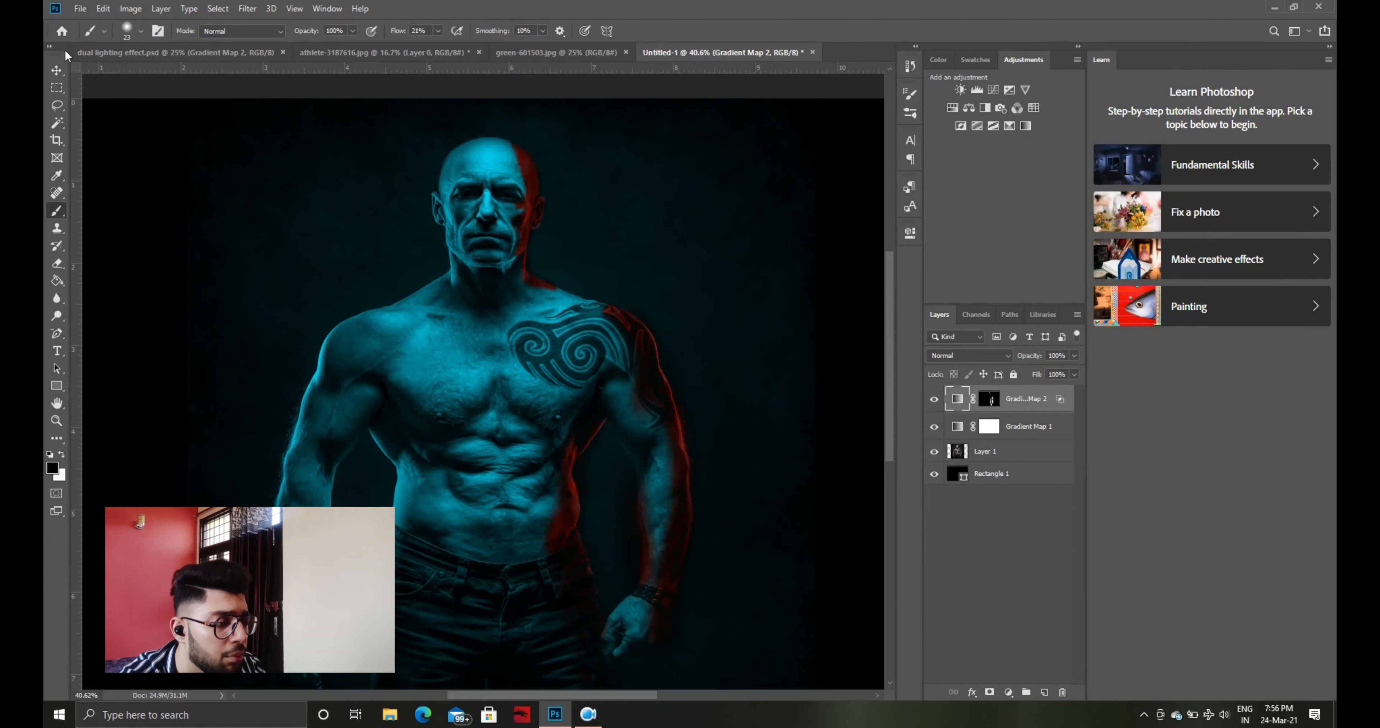
click(57, 70)
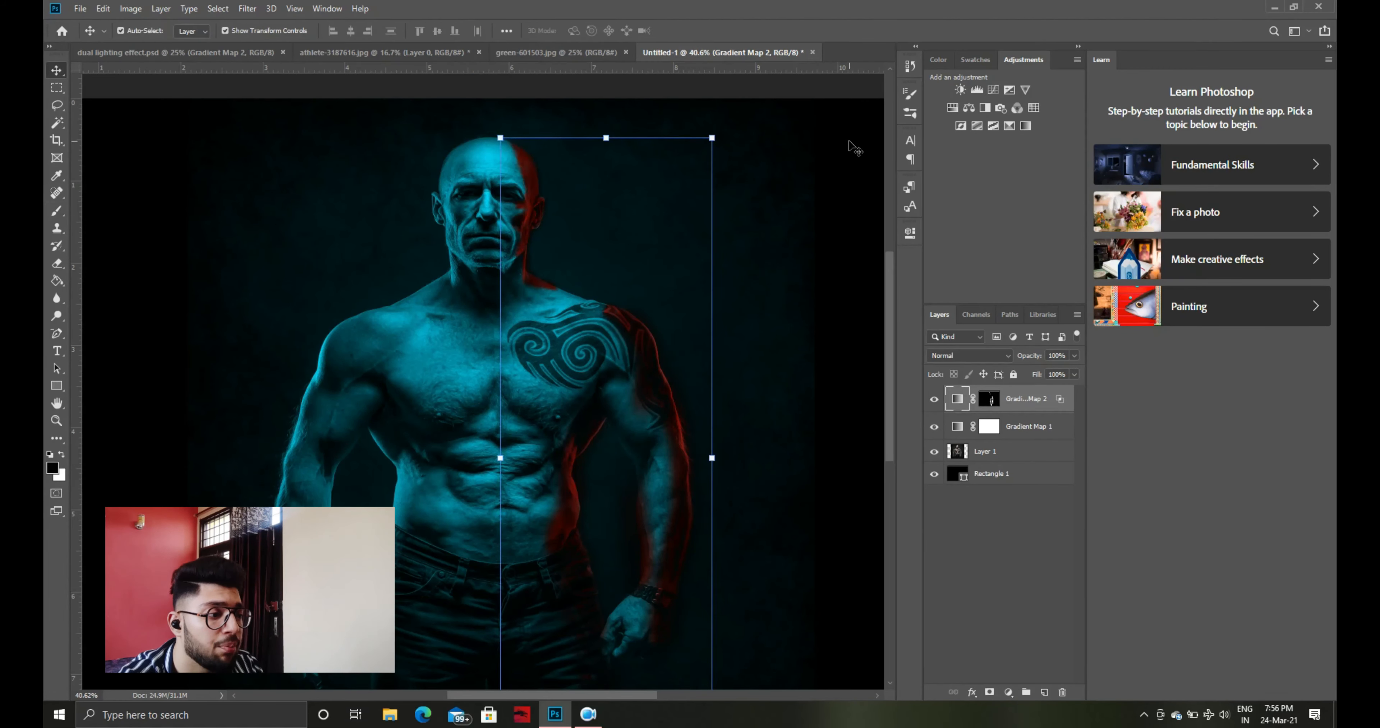
click(544, 52)
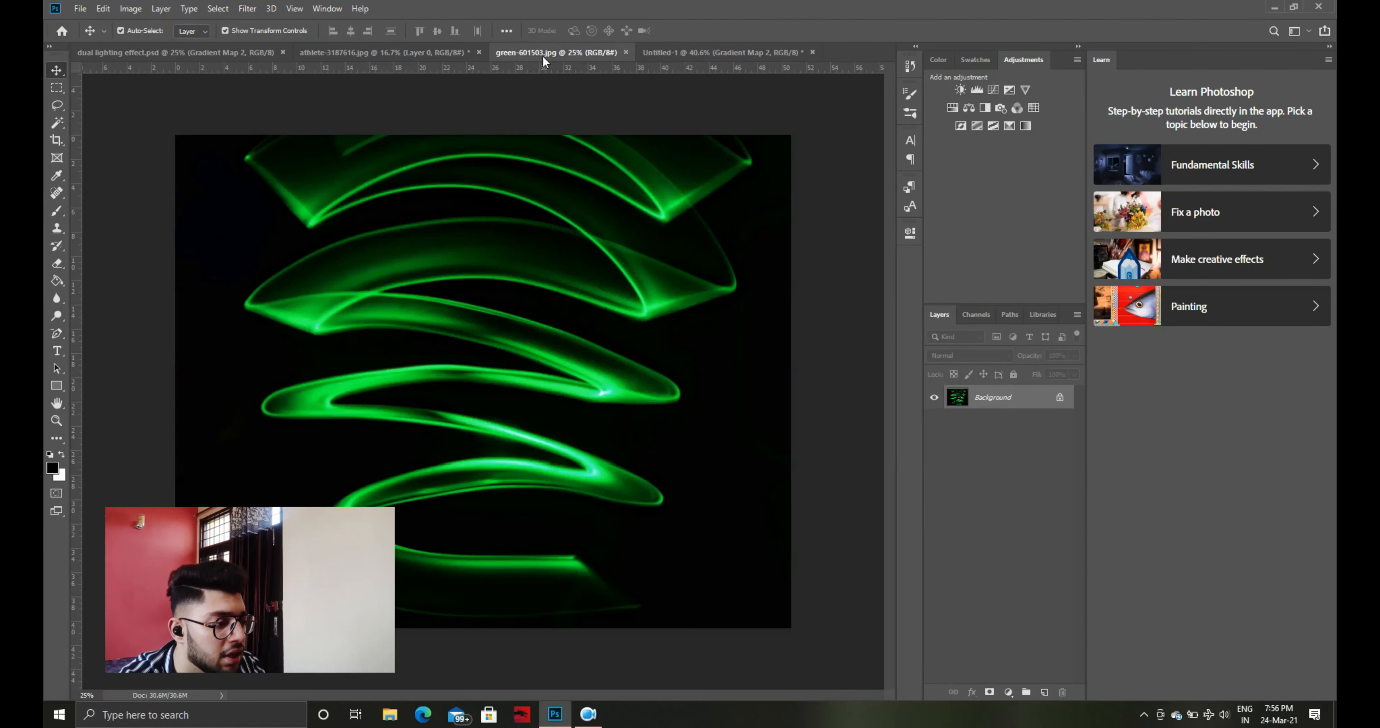
click(324, 52)
drag(373, 114, 653, 269)
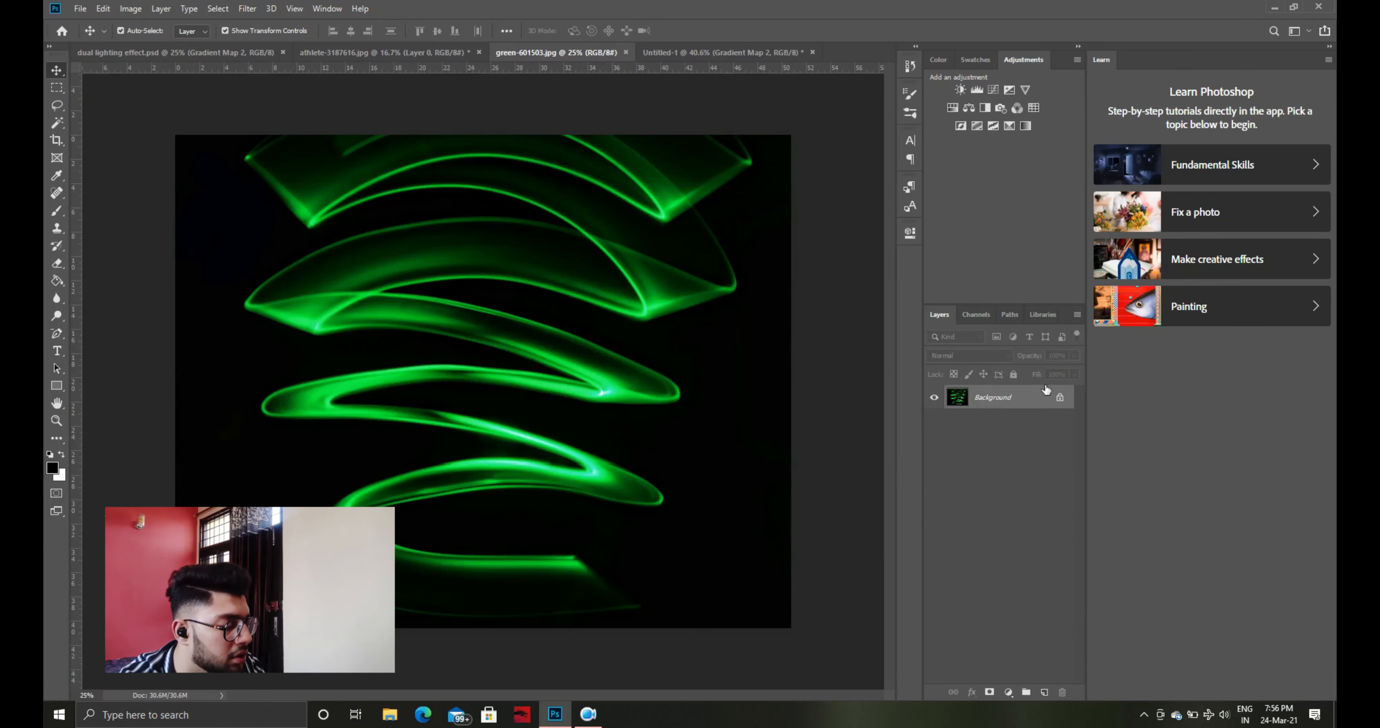
click(1059, 397)
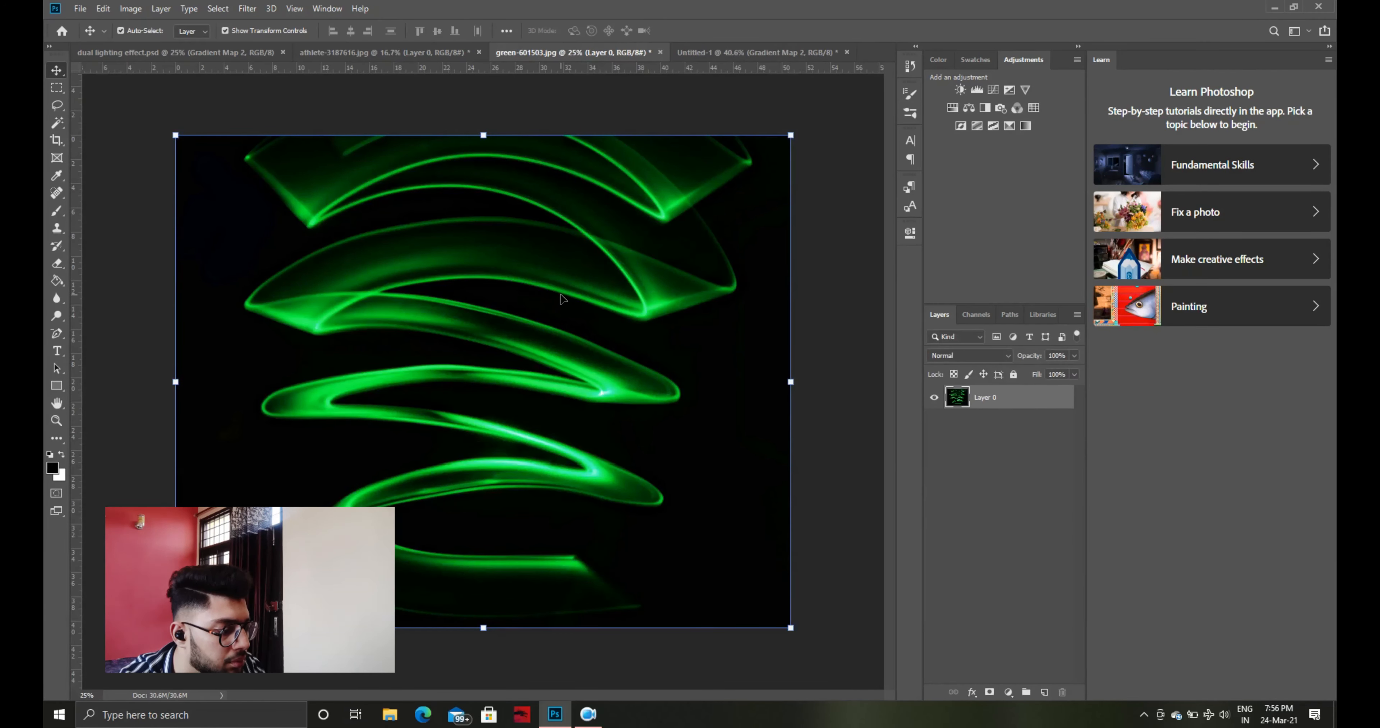
drag(564, 298, 554, 453)
Transform the light-trail layer to about 78% width and 84% height, fitting it over the figure within the canvas height
key(ctrl+t)
key(ctrl+0)
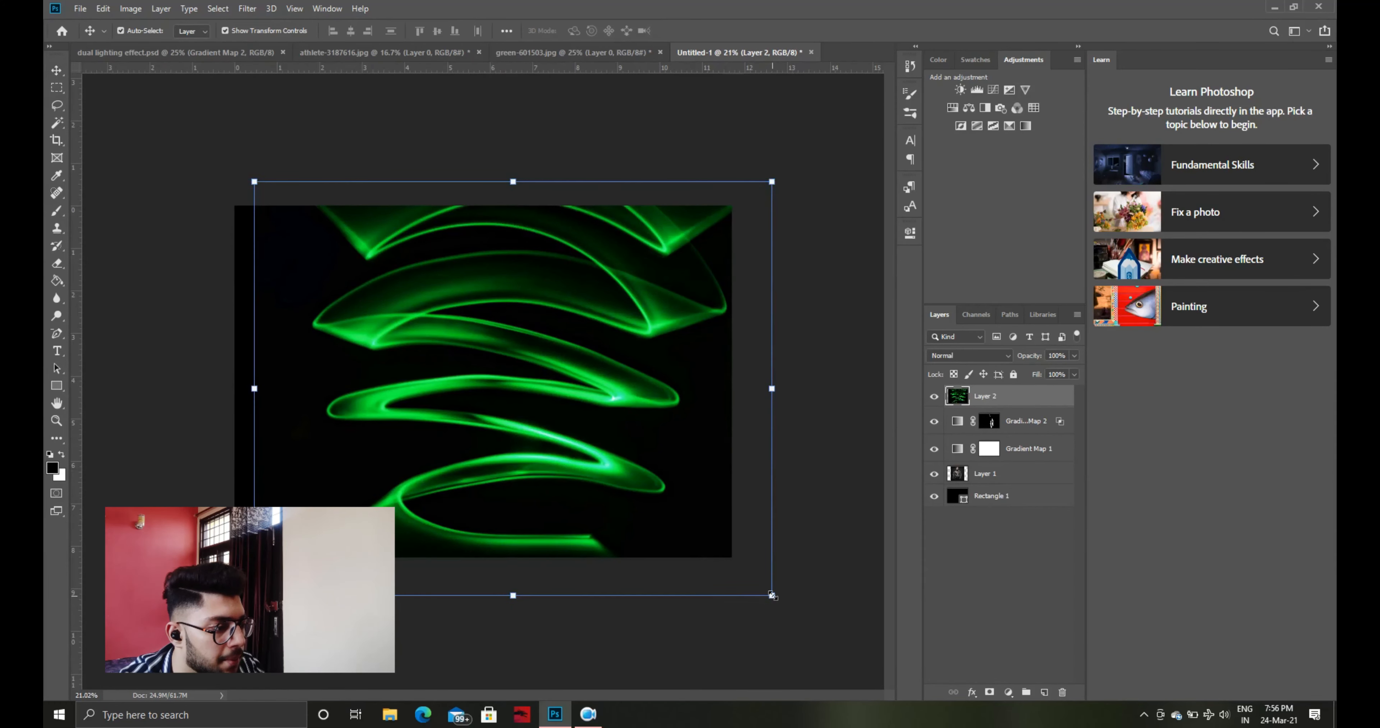
drag(762, 597, 681, 523)
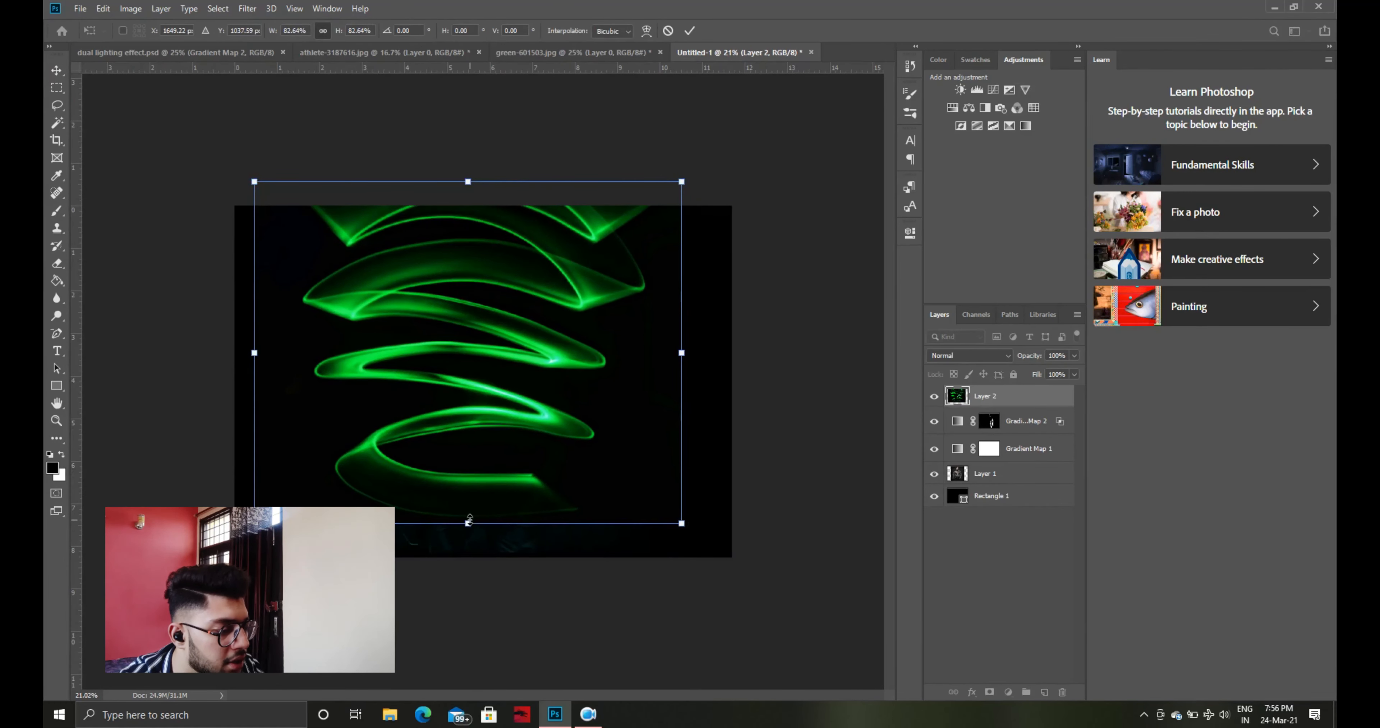
drag(468, 523, 468, 551)
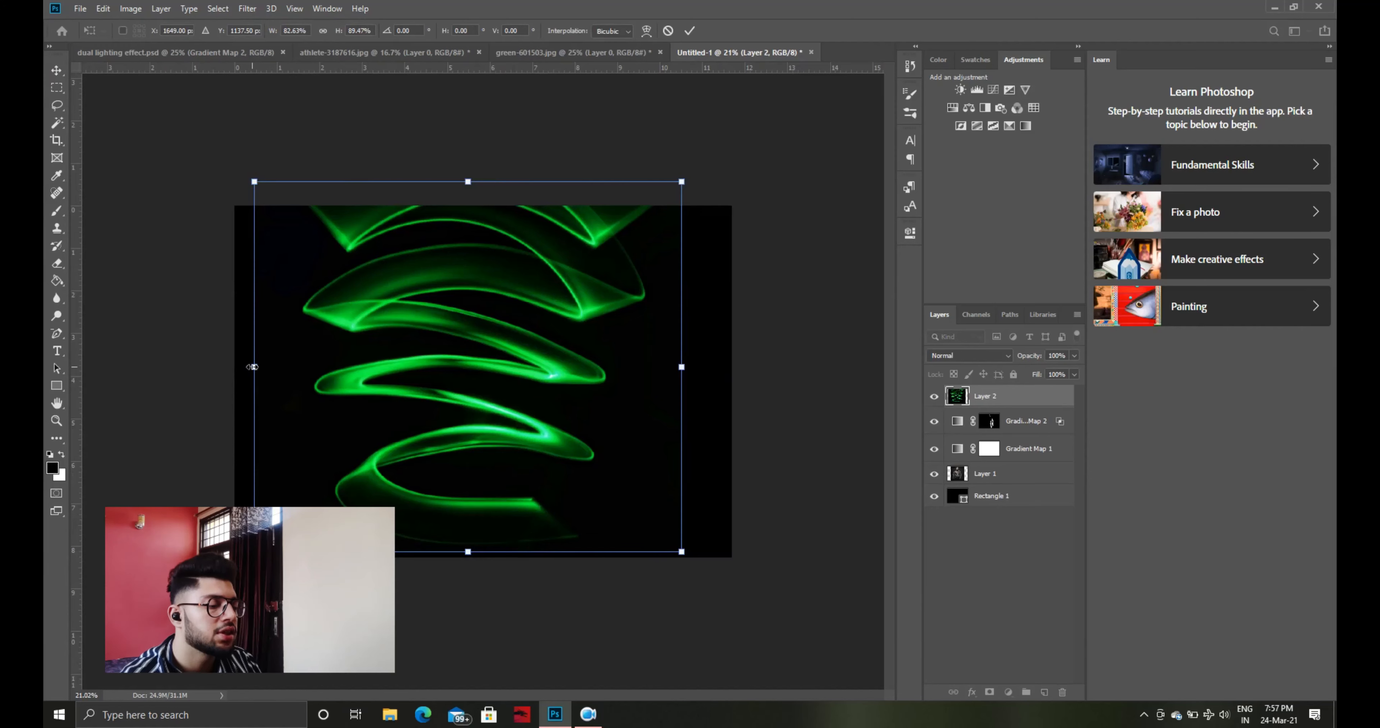
drag(254, 367, 303, 367)
drag(682, 370, 701, 367)
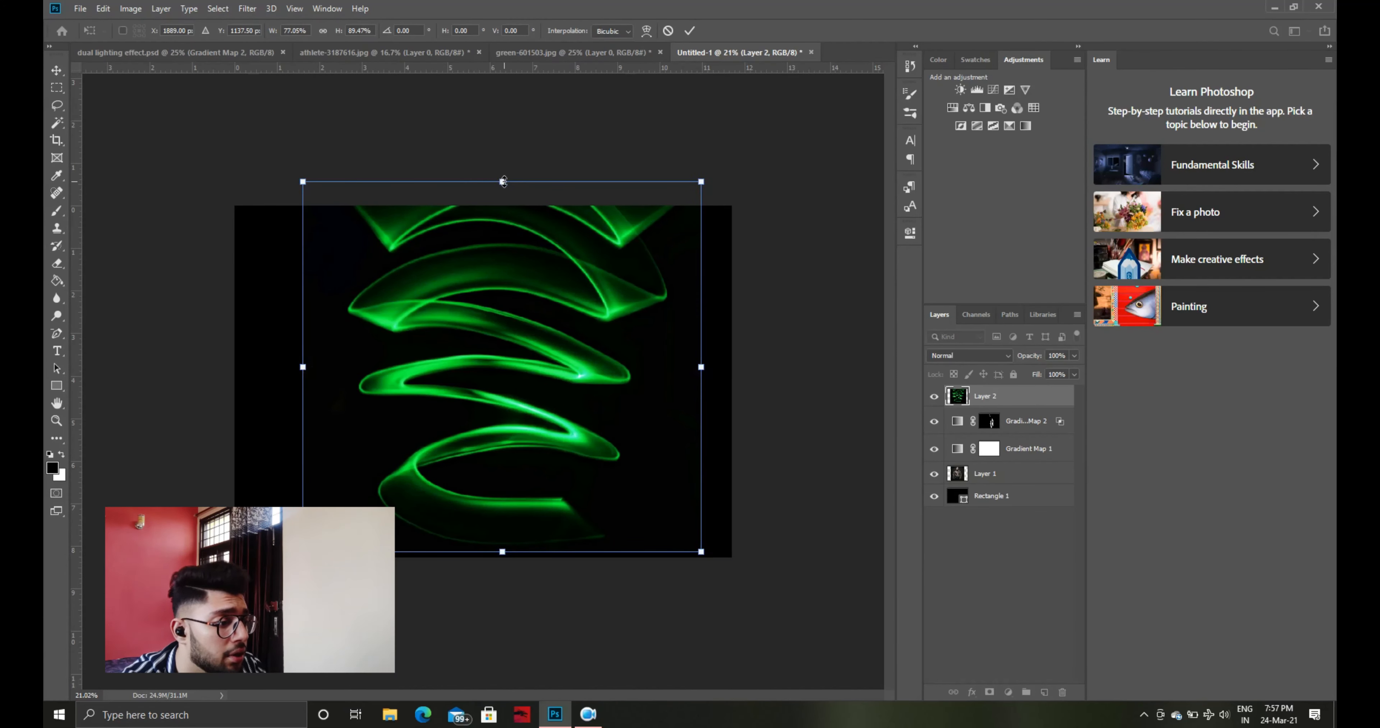
drag(498, 175, 498, 206)
key(Return)
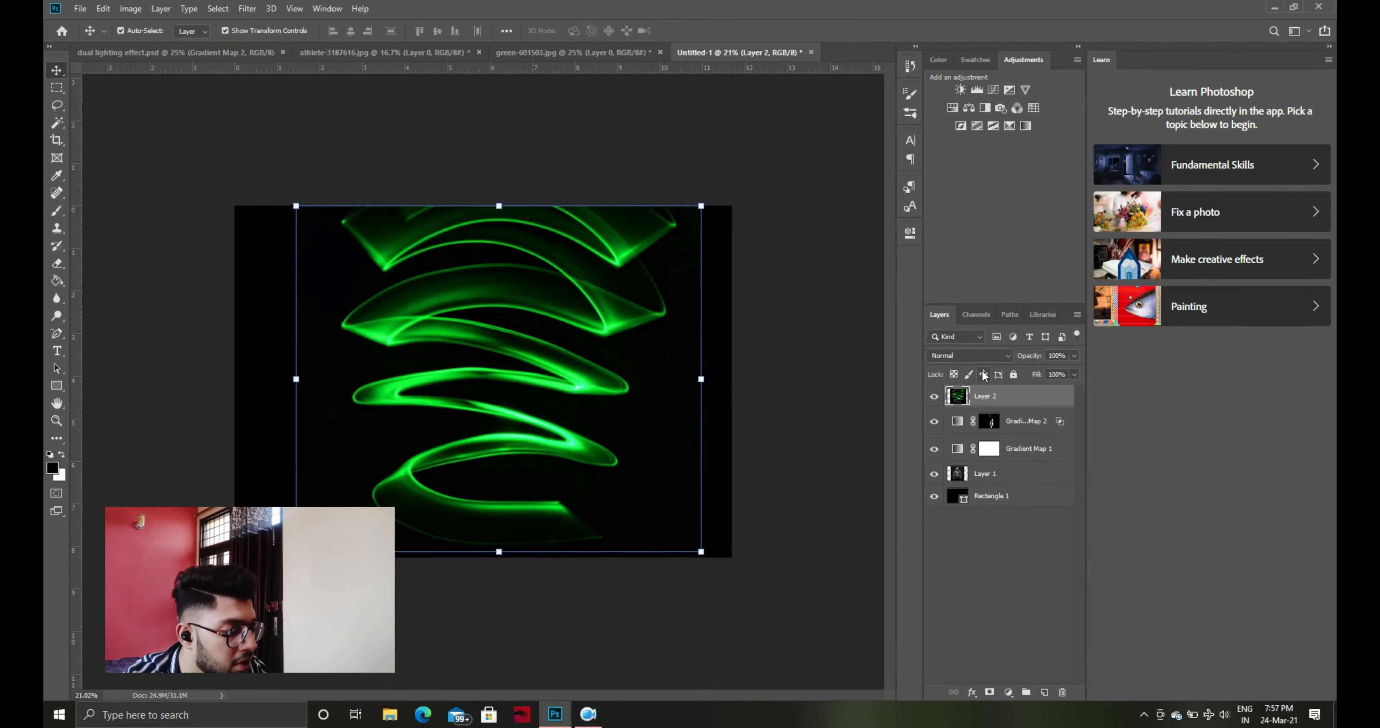
key(ctrl+t)
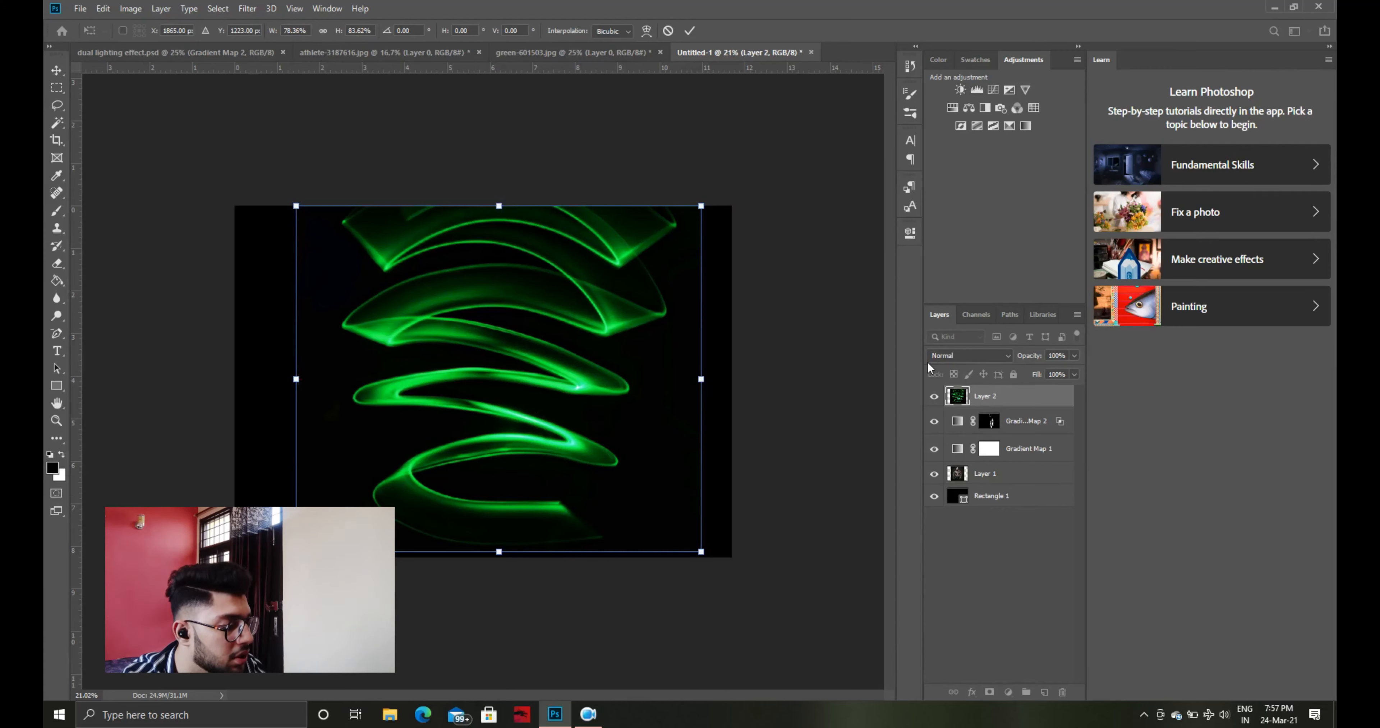
key(Return)
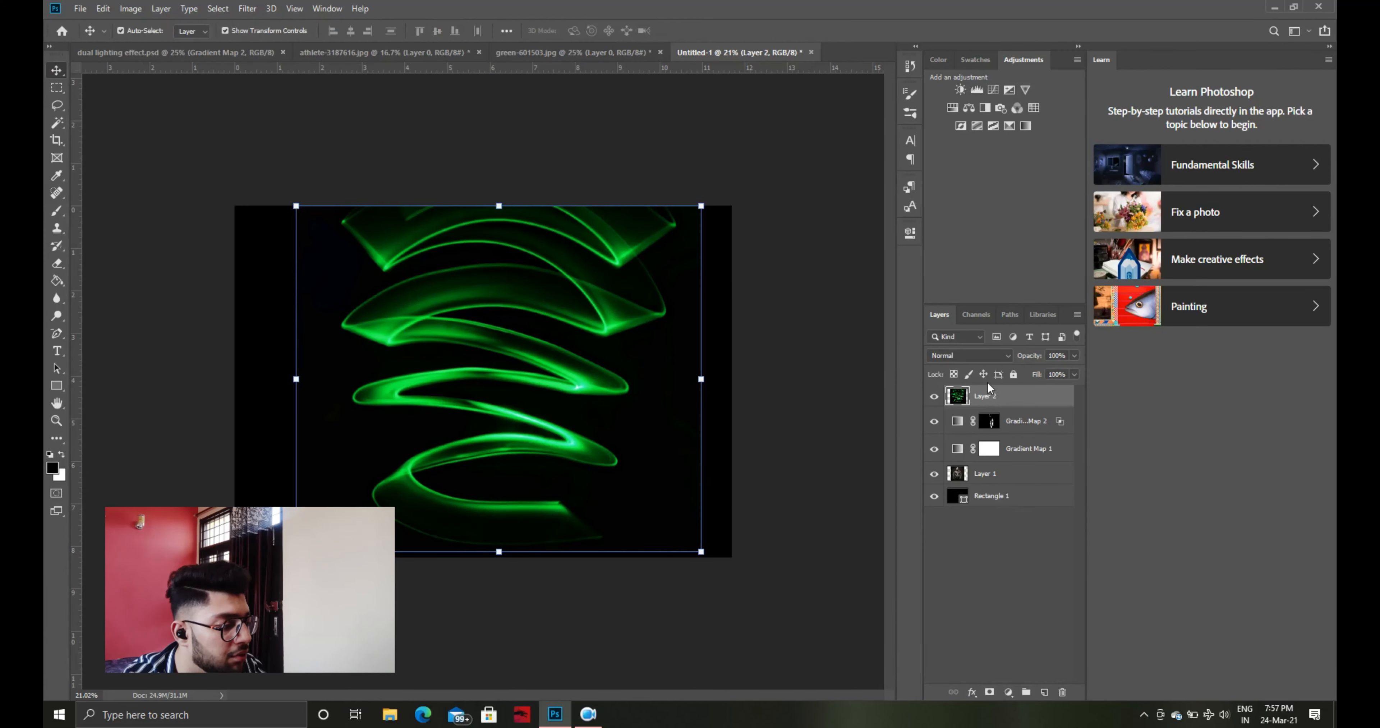
Set the light-trail layer's blending mode to Screen and keep that layer selected
click(978, 357)
click(879, 369)
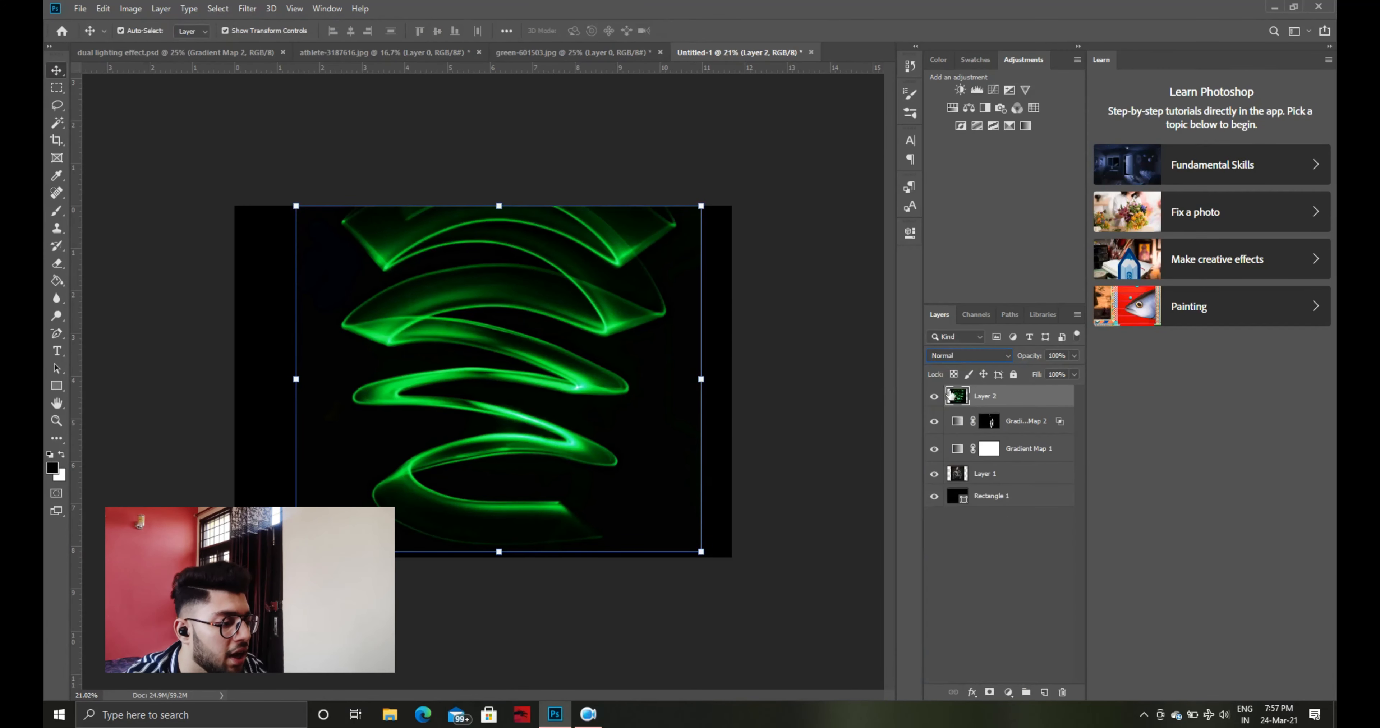
click(972, 357)
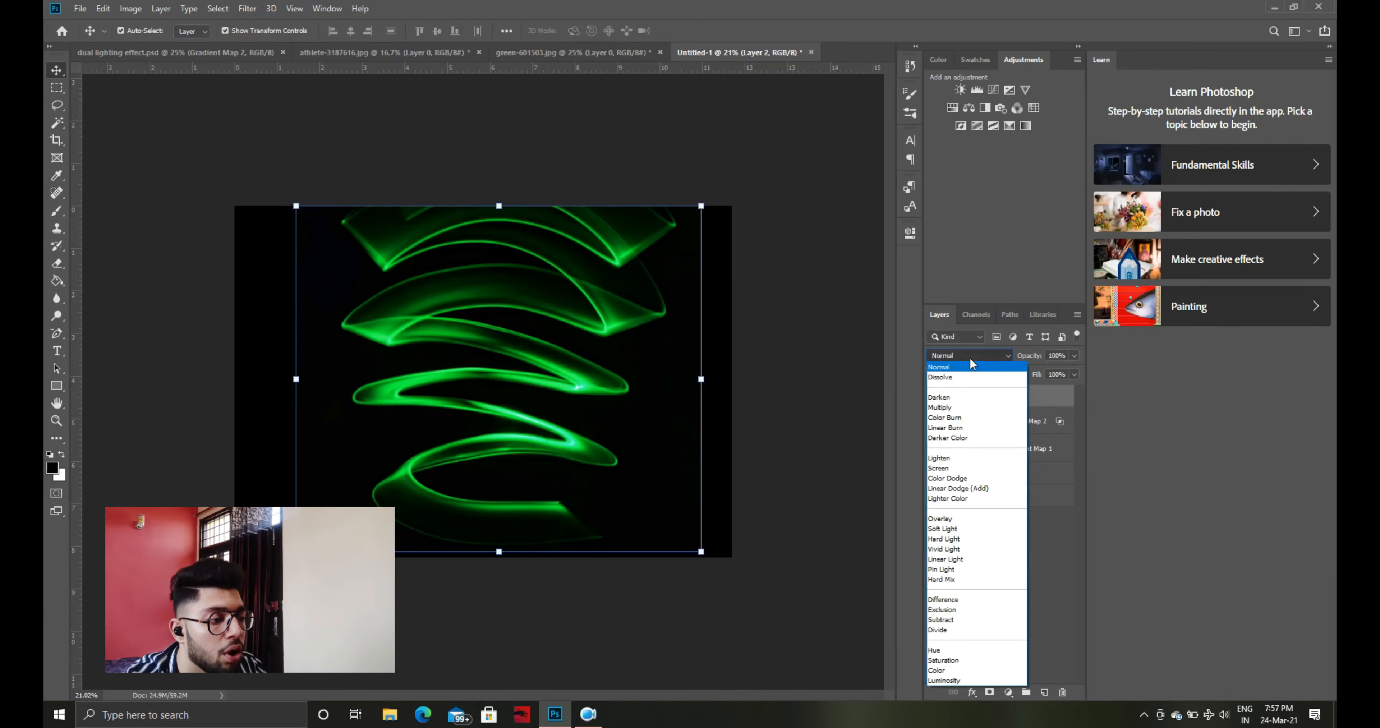
click(967, 472)
click(755, 414)
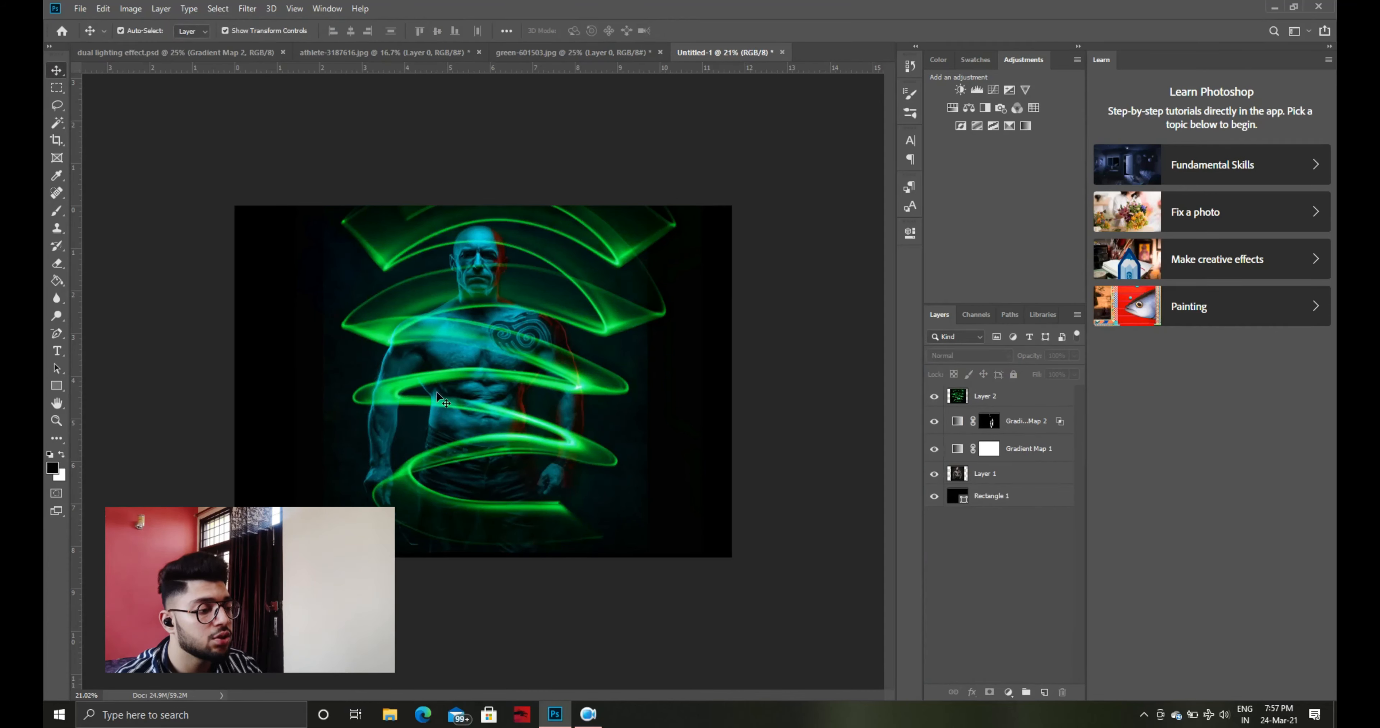
click(959, 388)
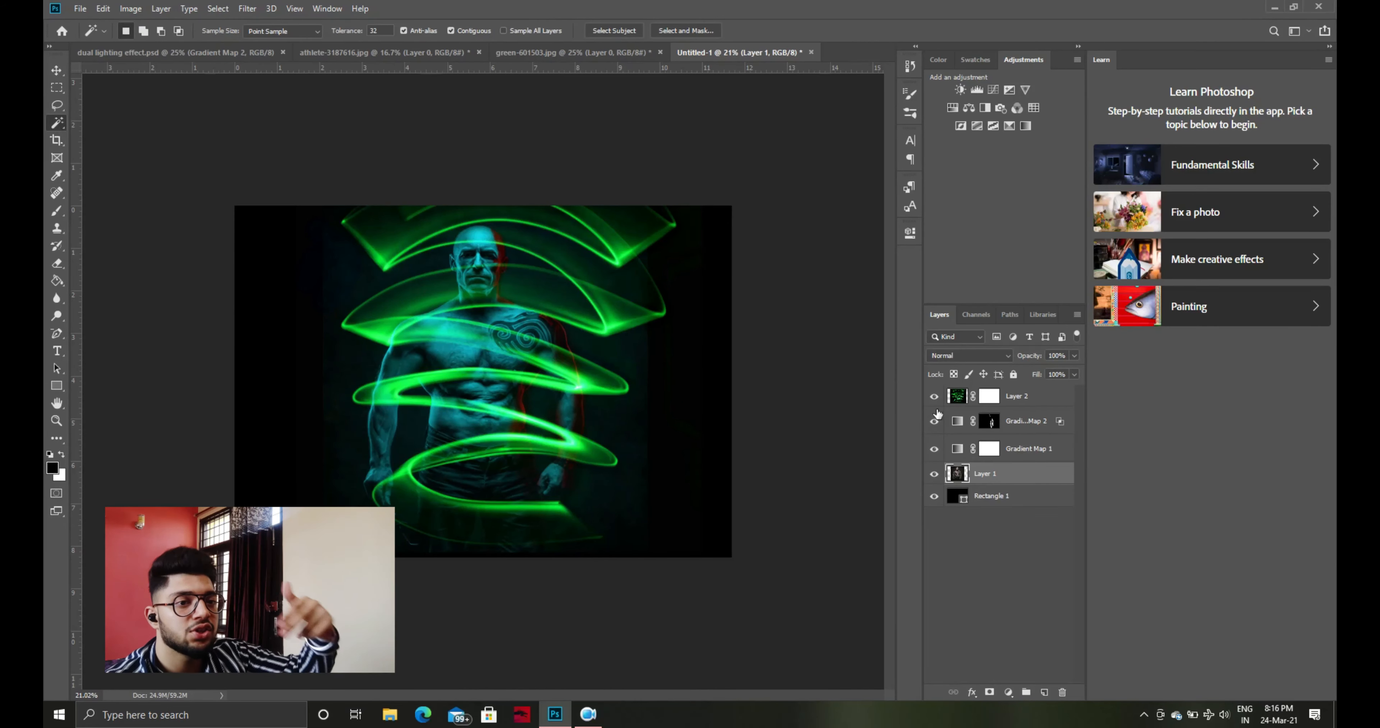